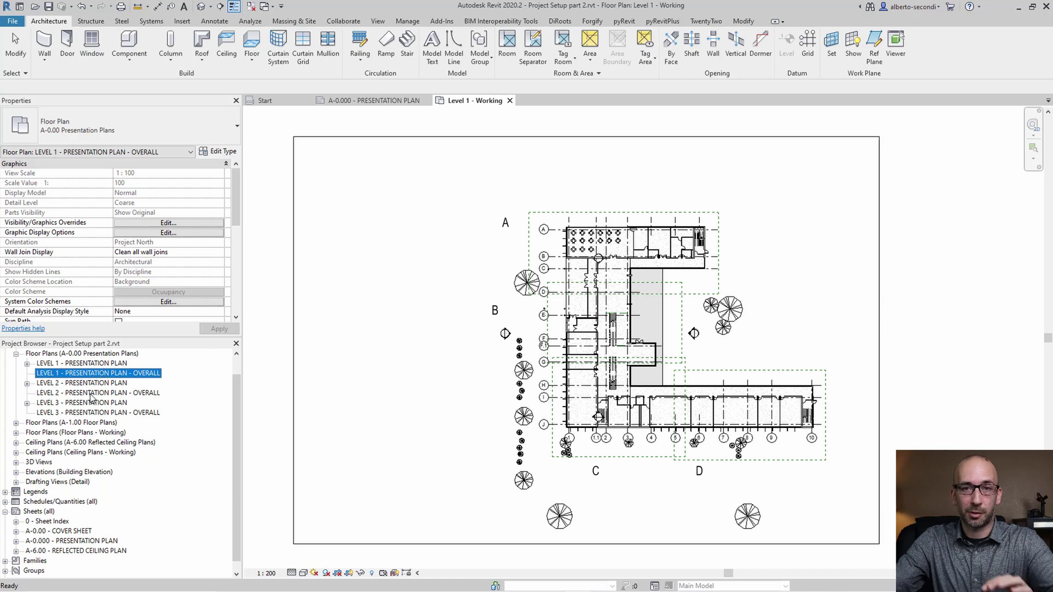
- Open the PROJECT SETUP - PRESENTATION PLAN VIEWS set from the print settings and list only views, leaving out sheets
scroll(99, 465, down, 1)
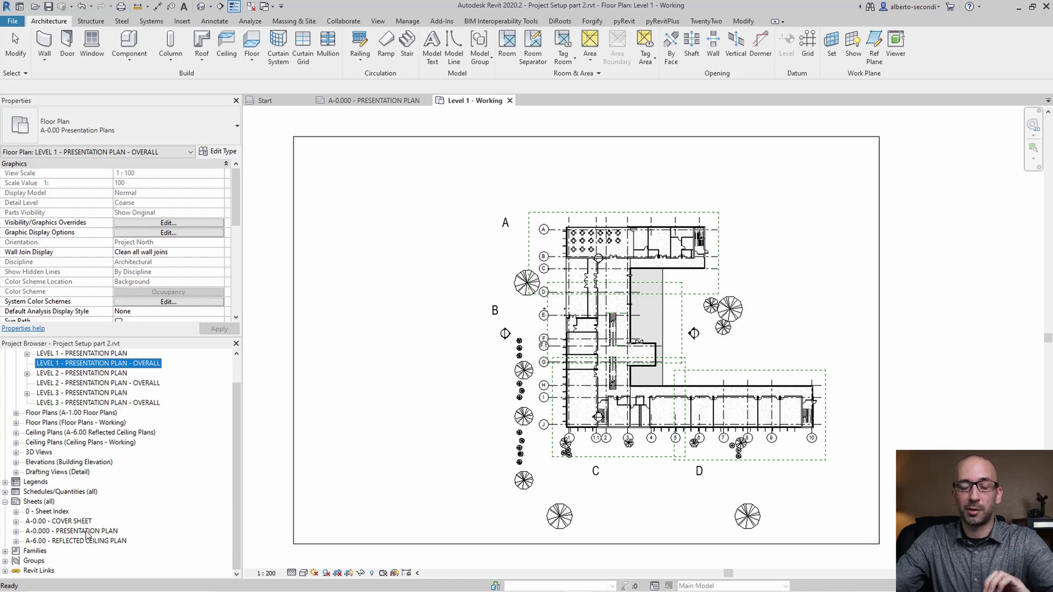
click(86, 531)
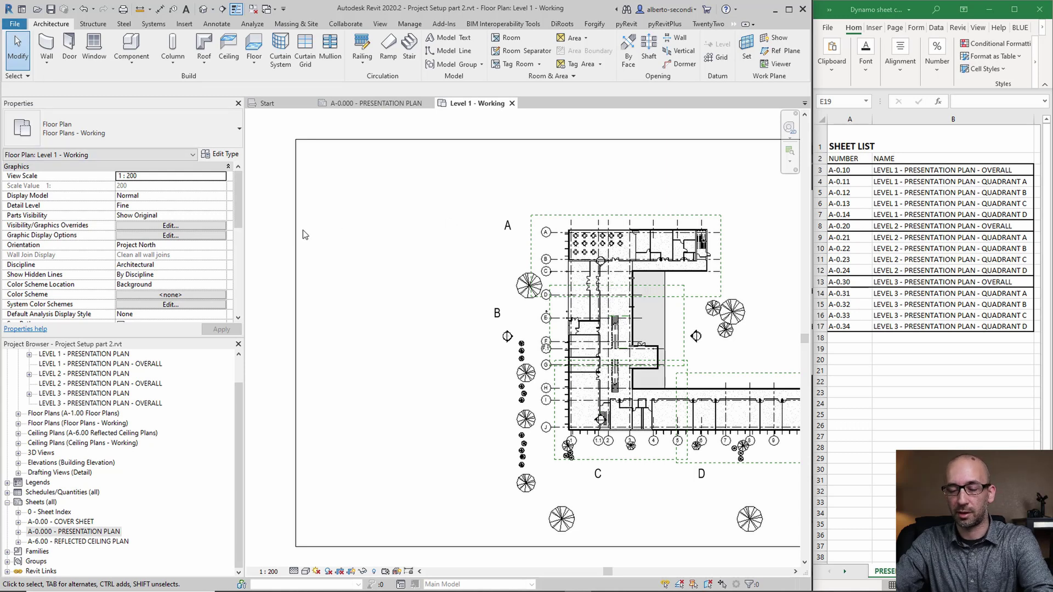
key(ctrl+p)
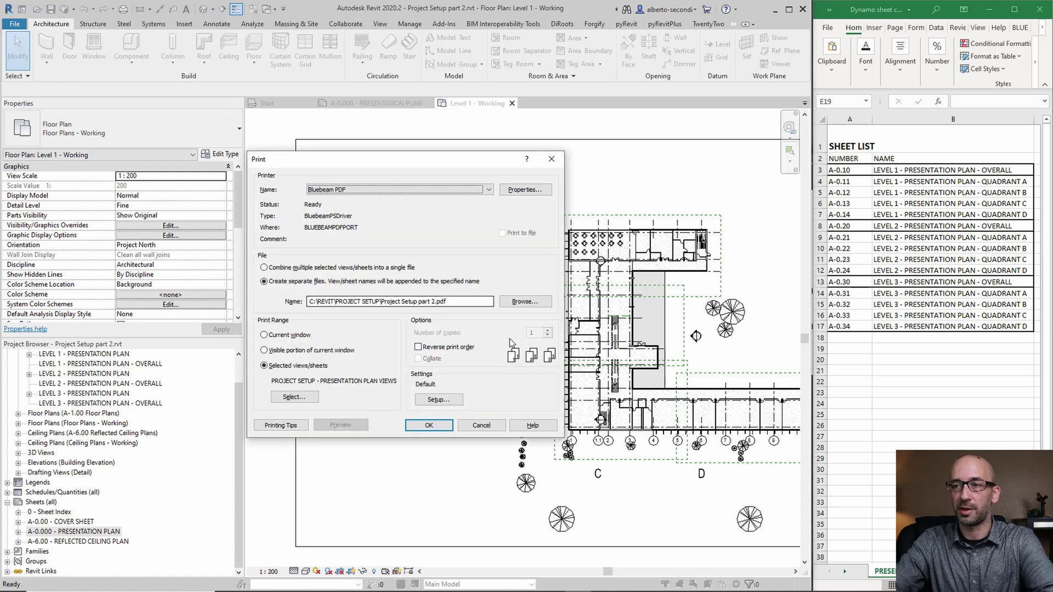
click(296, 399)
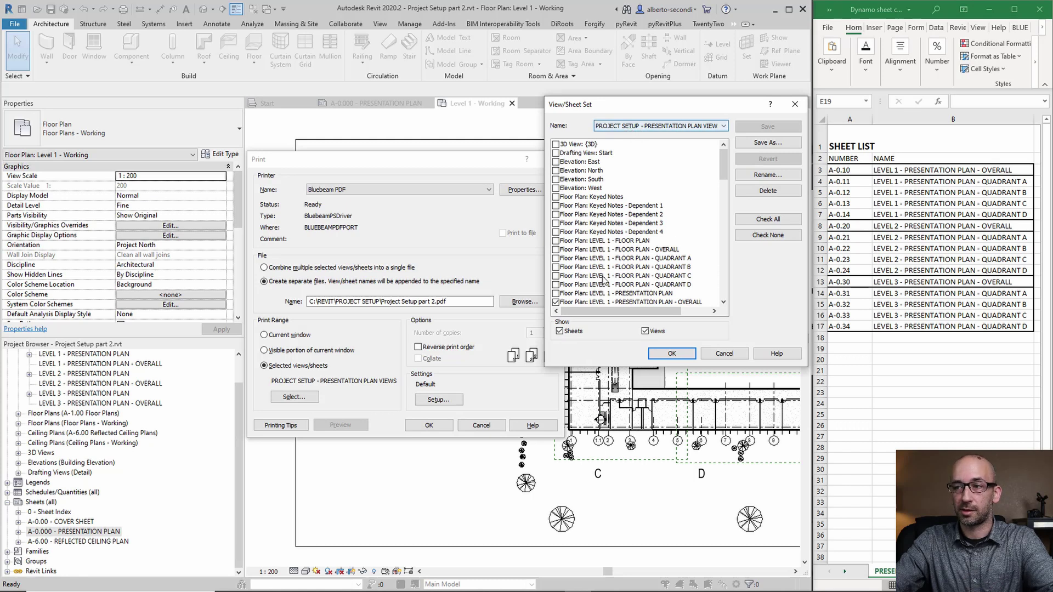
click(560, 331)
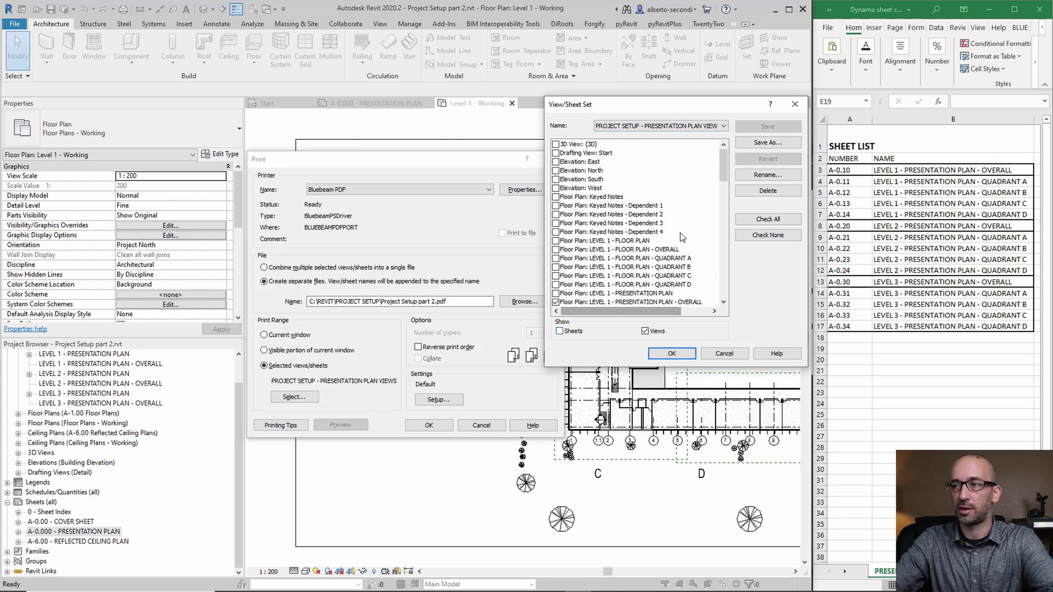
drag(721, 156, 722, 168)
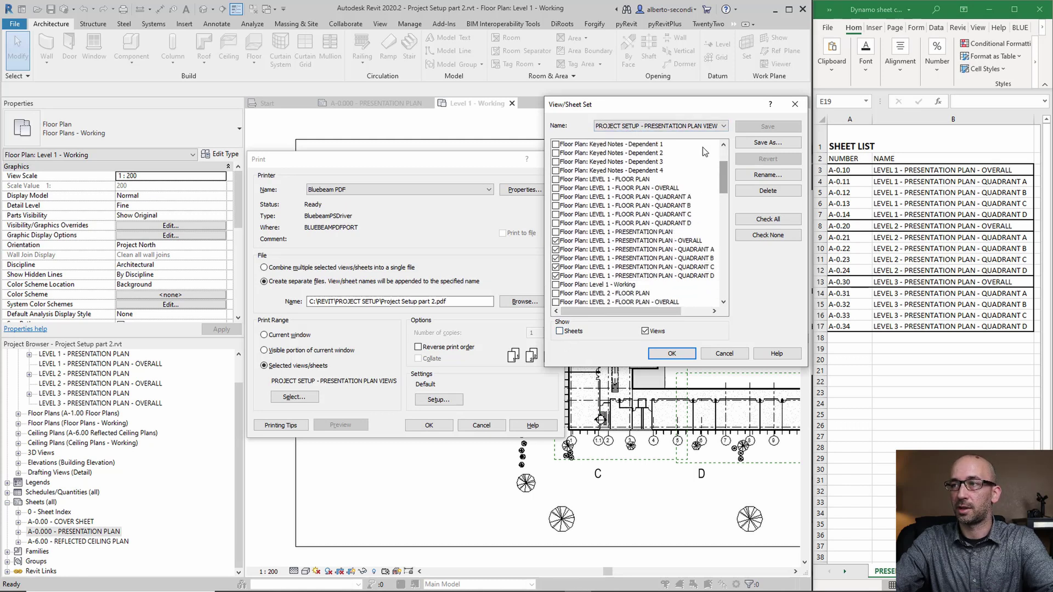
- Review the saved view sets and check which overall and quadrant presentation plans are included in the current set
click(647, 125)
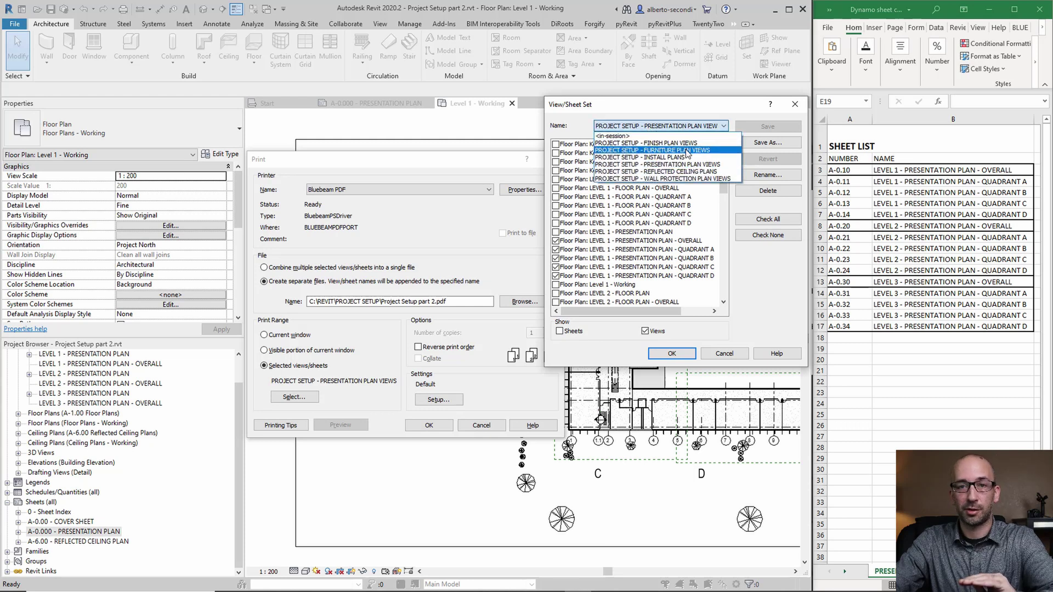
click(676, 104)
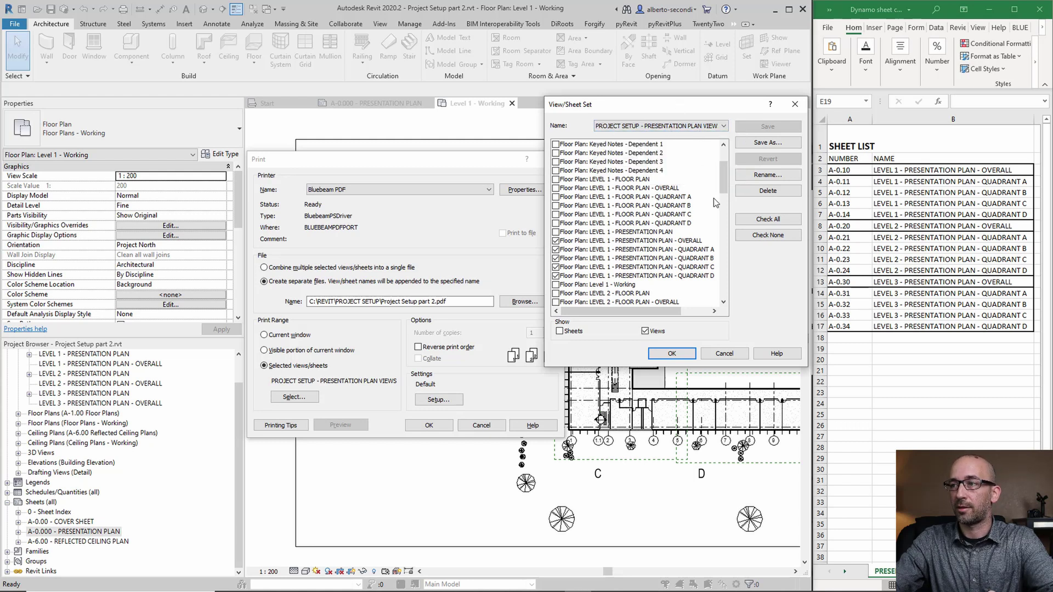
drag(723, 188, 722, 193)
click(607, 215)
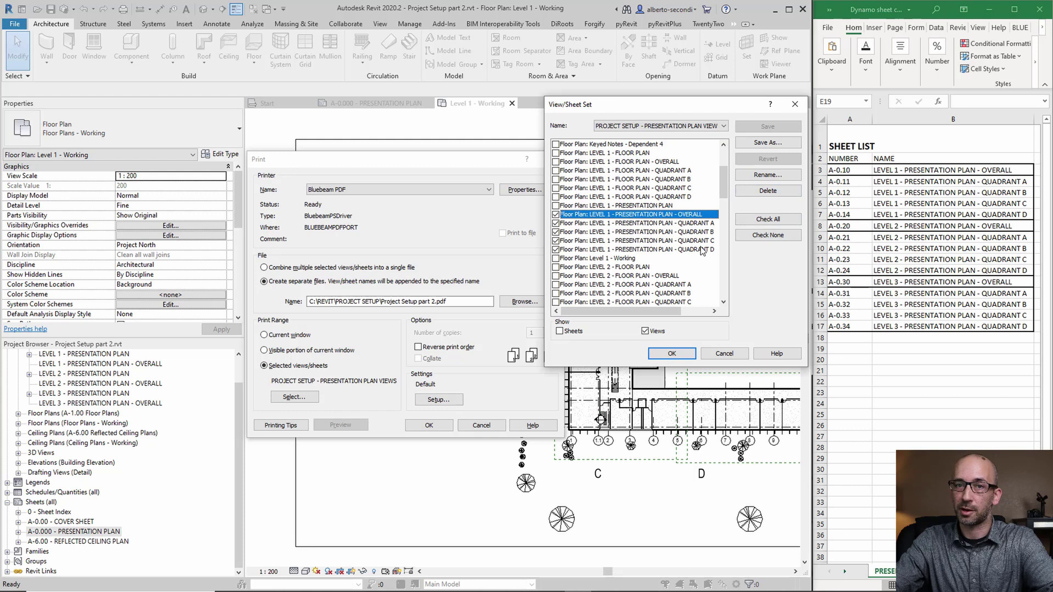
drag(721, 186, 722, 236)
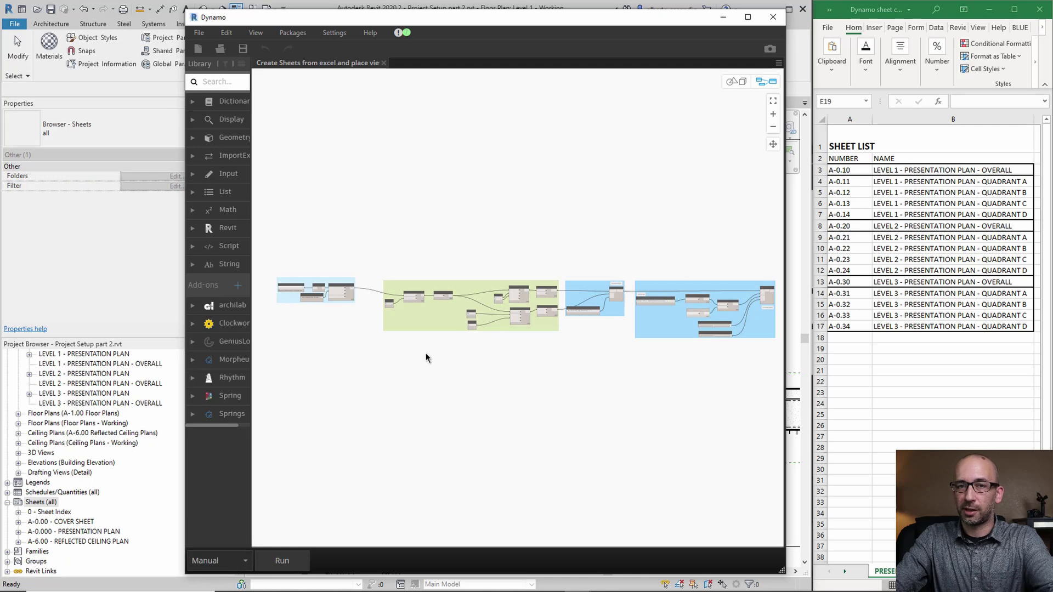
- In the Dynamo graph, examine the Read Excel File group, including the workbook path and the PRESENTATION PLANS sheet name
scroll(419, 354, up, 5)
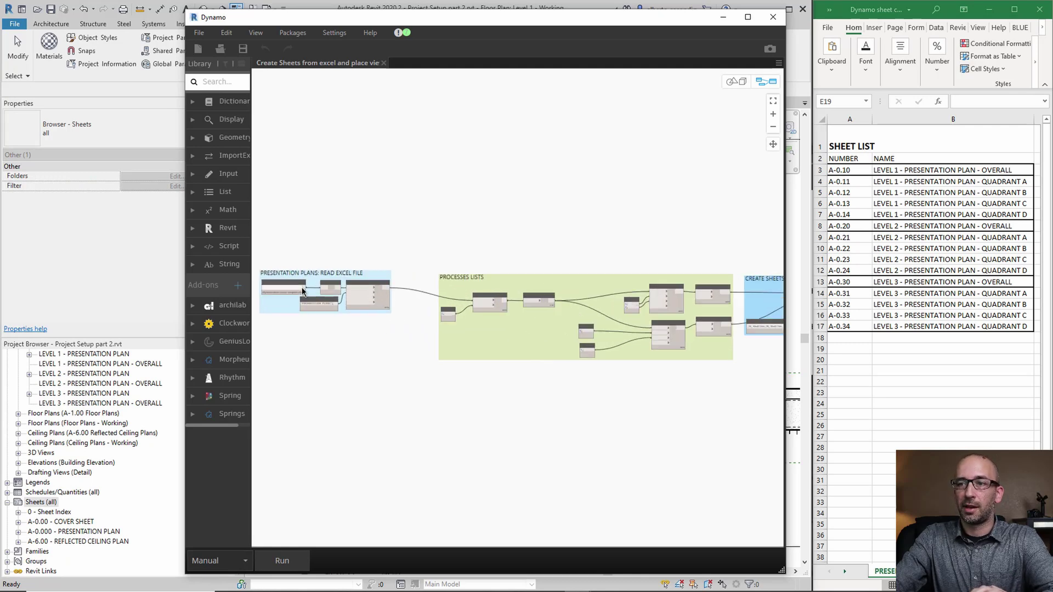
scroll(467, 341, up, 3)
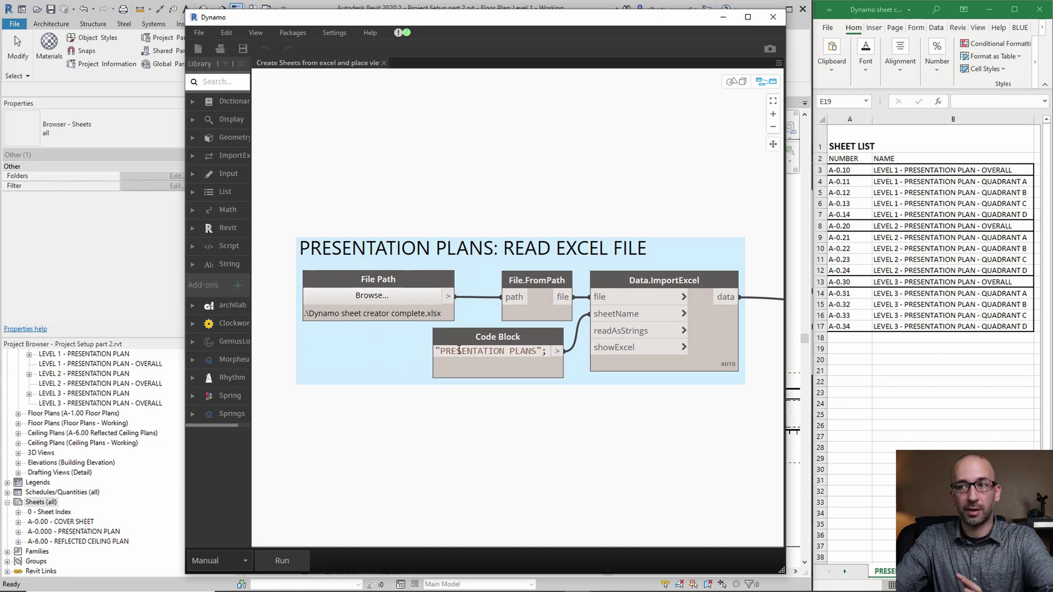
mouse_move(444, 351)
drag(440, 351, 539, 351)
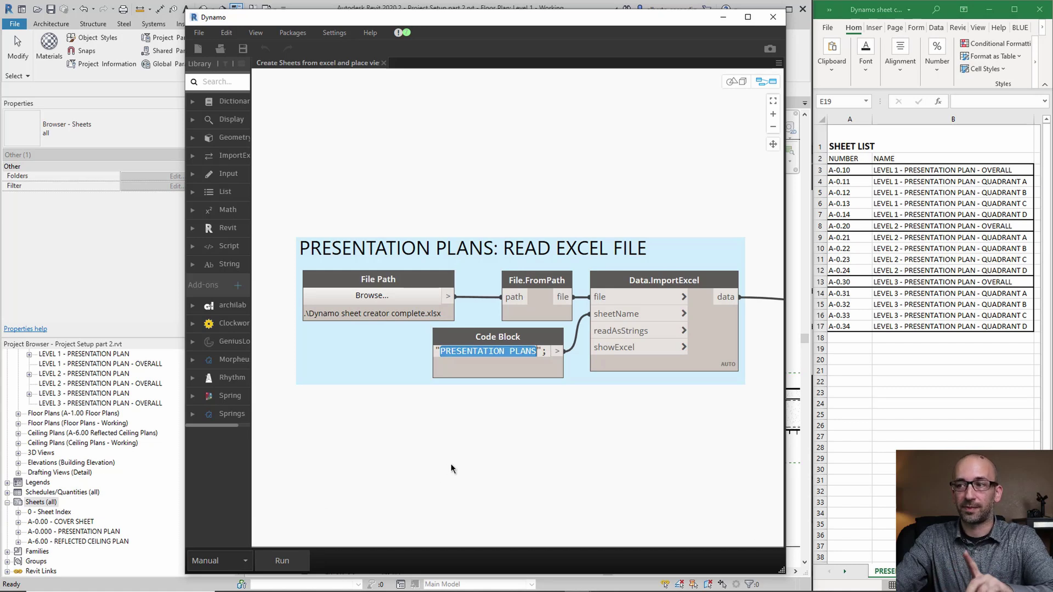
- Examine the Processes Lists group, following the list nodes that separate the sheet numbers and names
middle_drag(565, 435, 360, 419)
scroll(576, 411, down, 2)
middle_drag(575, 411, 351, 388)
middle_drag(550, 388, 353, 381)
middle_drag(727, 381, 658, 381)
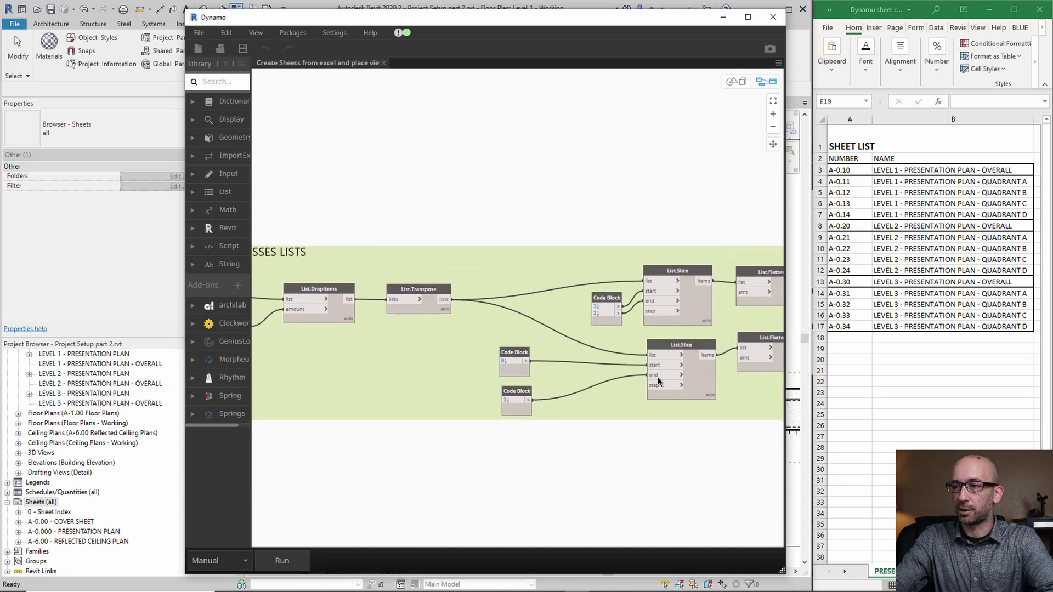
scroll(658, 381, down, 1)
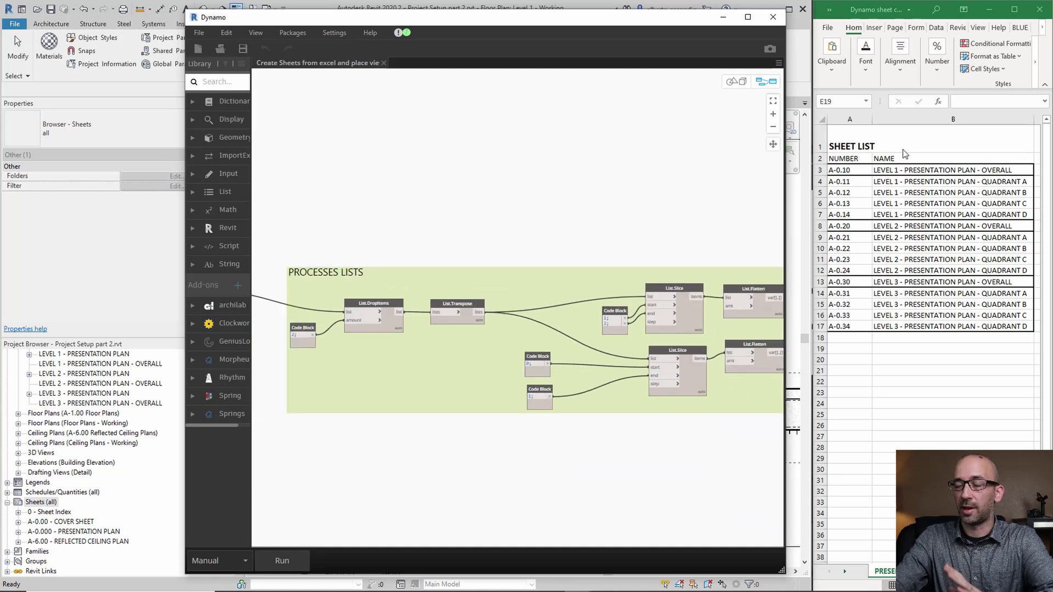
middle_drag(580, 373, 300, 349)
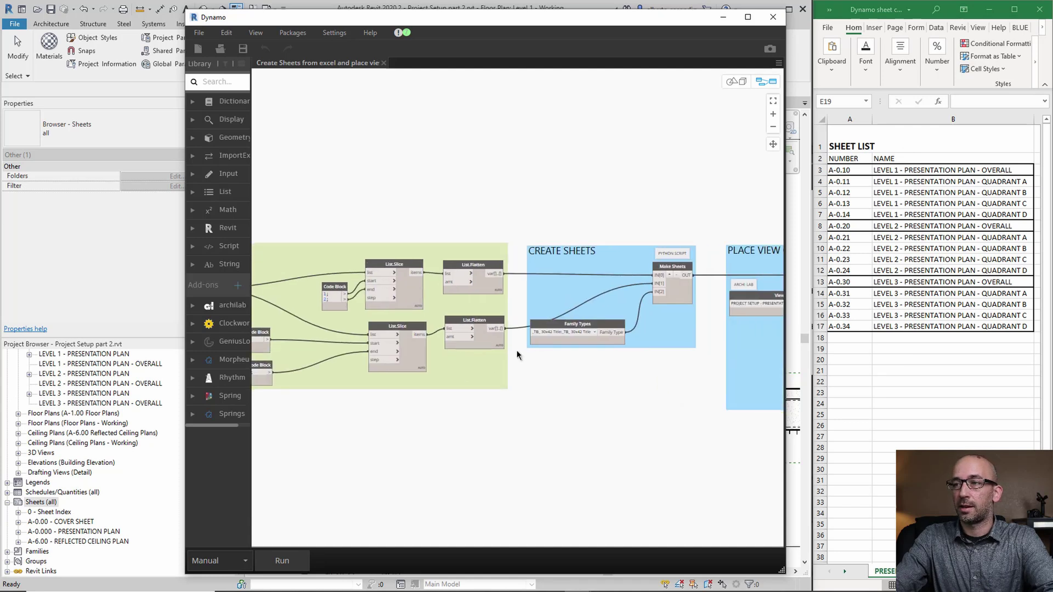
- Examine the Create Sheets group, checking the Make Sheets Python script inputs and the title block family type
middle_drag(518, 354, 408, 350)
scroll(510, 304, up, 3)
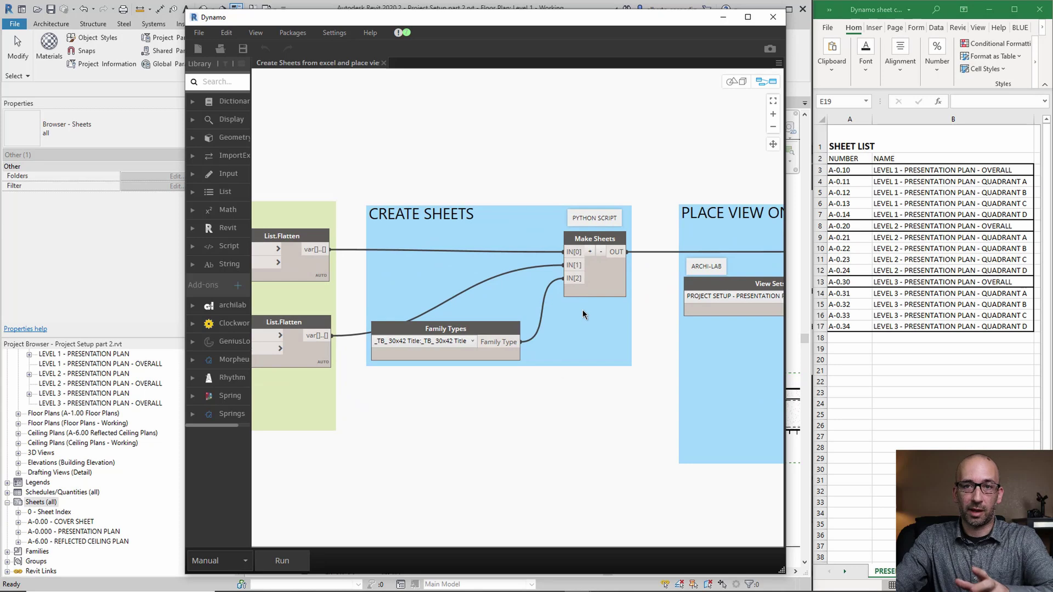
mouse_move(408, 349)
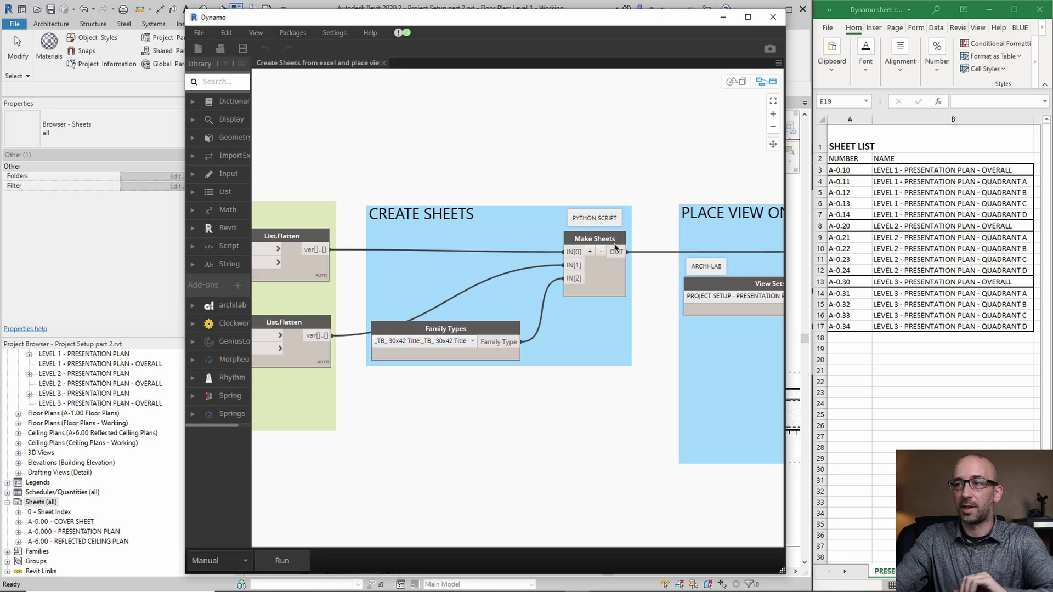
mouse_move(603, 290)
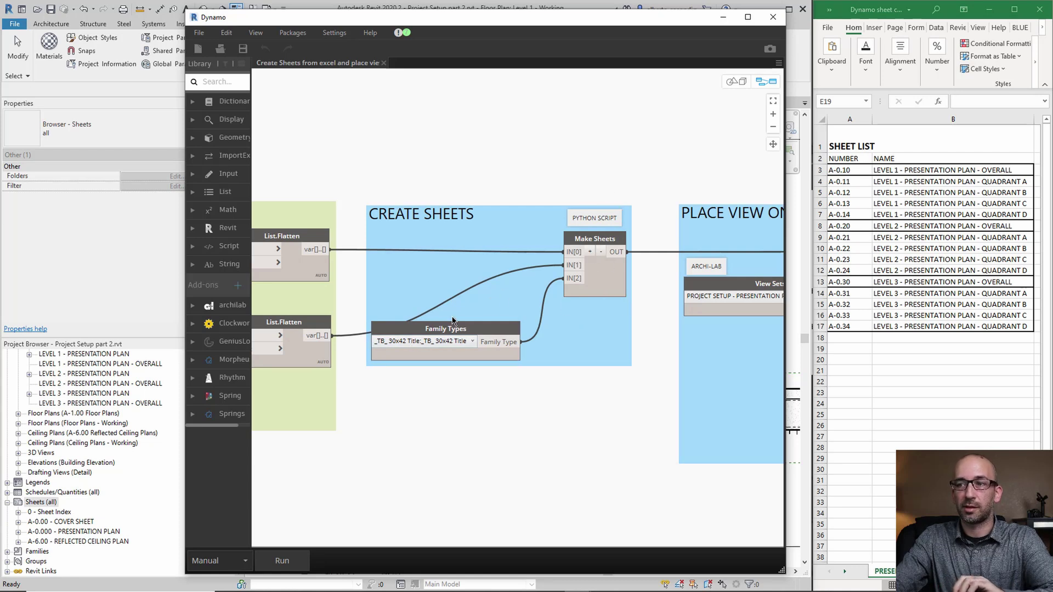
mouse_move(485, 336)
- Examine the Place View on Sheets group, including the View Sets node and its output preview
middle_drag(484, 337, 304, 328)
middle_drag(531, 351, 471, 349)
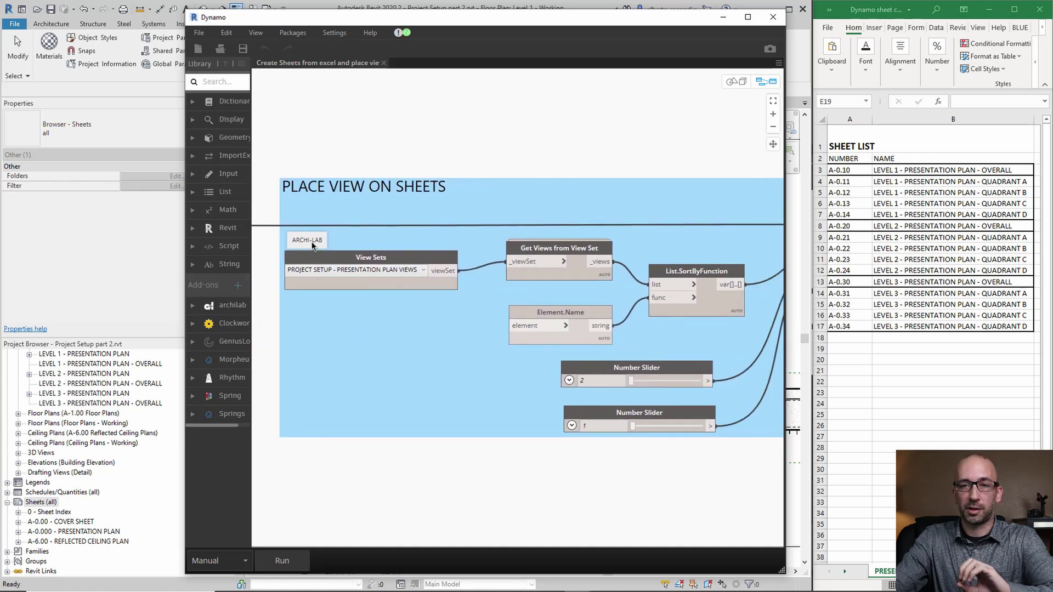
mouse_move(374, 267)
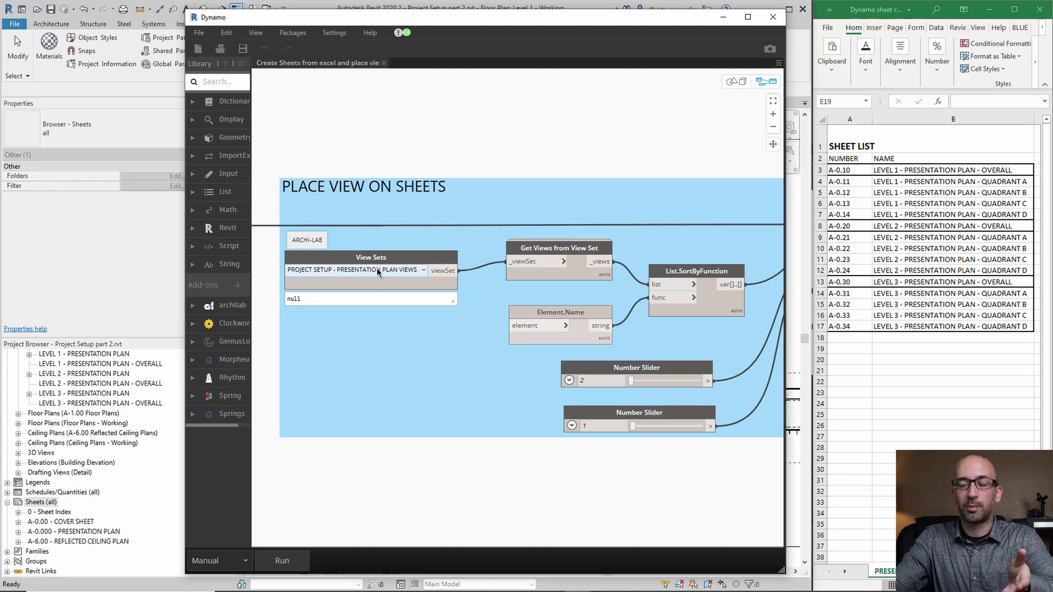
middle_drag(499, 300, 311, 294)
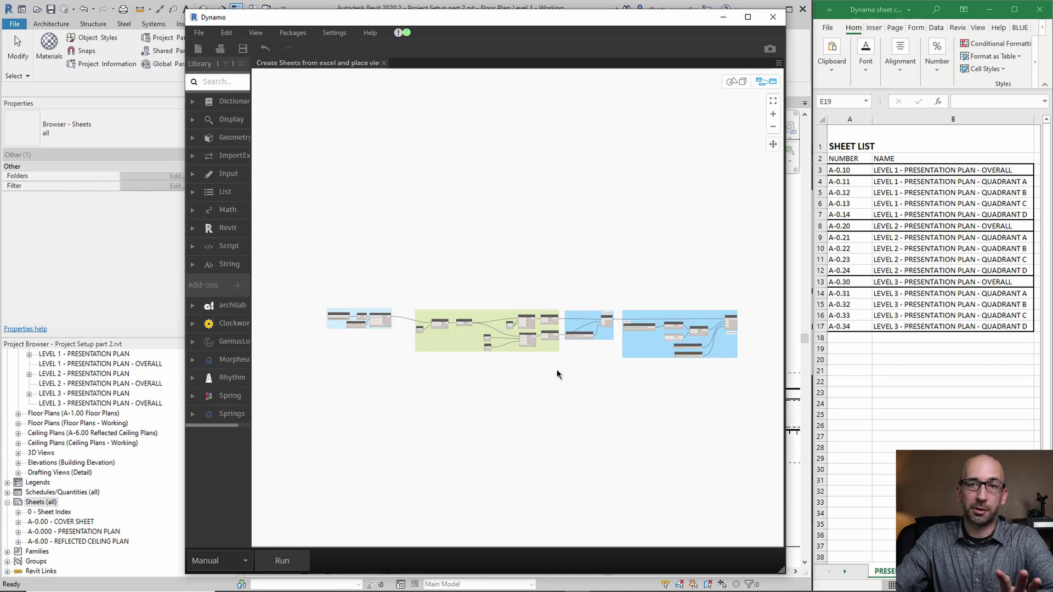
- Run the Dynamo graph to create the sheets and place their views, and review the Sheets list in Revit's Project Browser
click(280, 565)
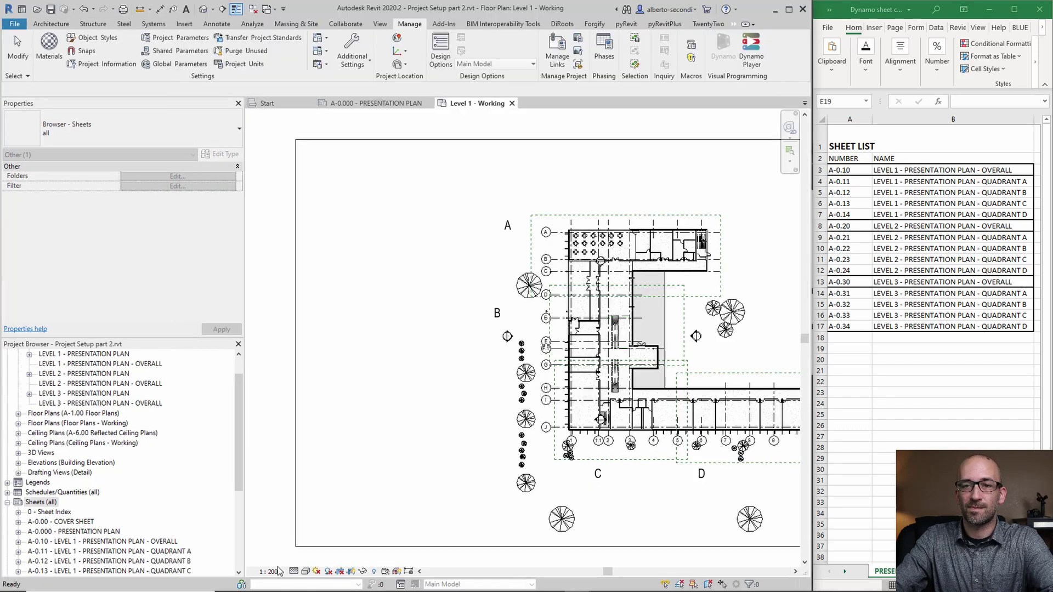
click(41, 501)
scroll(110, 417, down, 5)
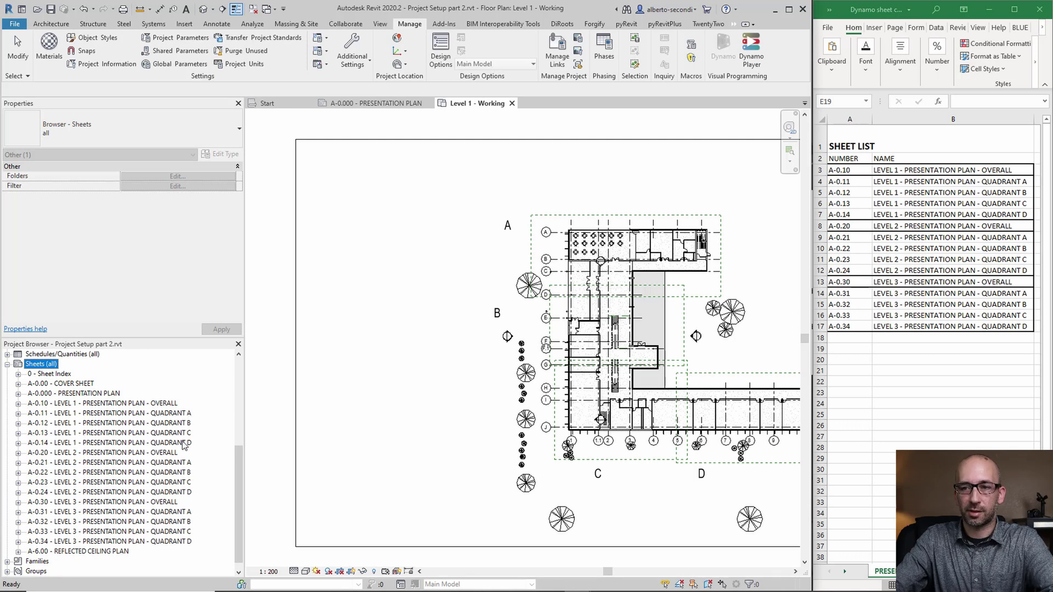
- Expand sheets A-0.10 through A-0.13 in the Project Browser to check the floor plan placed on each
click(19, 403)
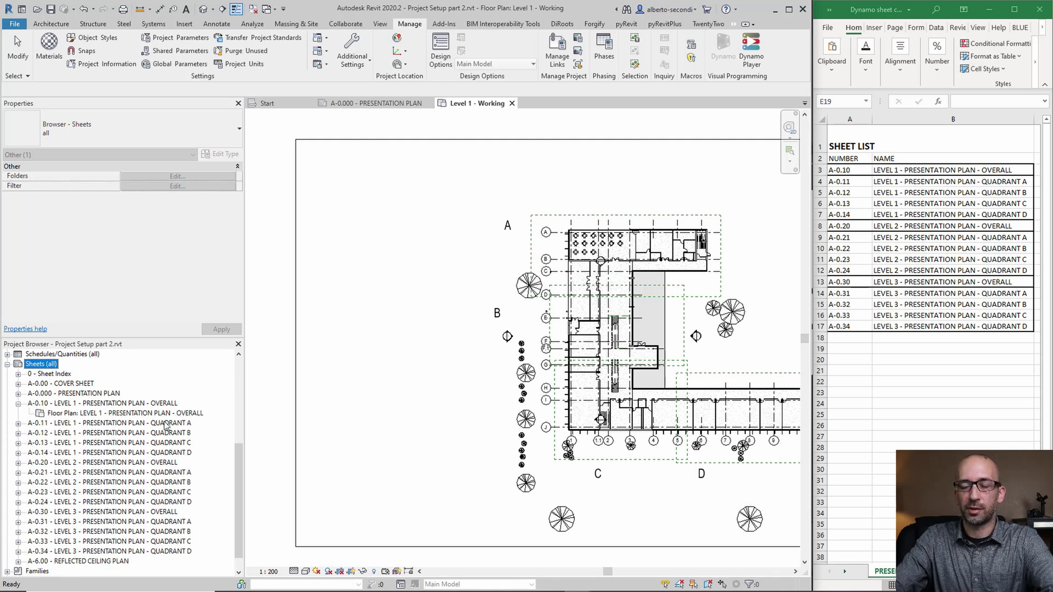
click(112, 414)
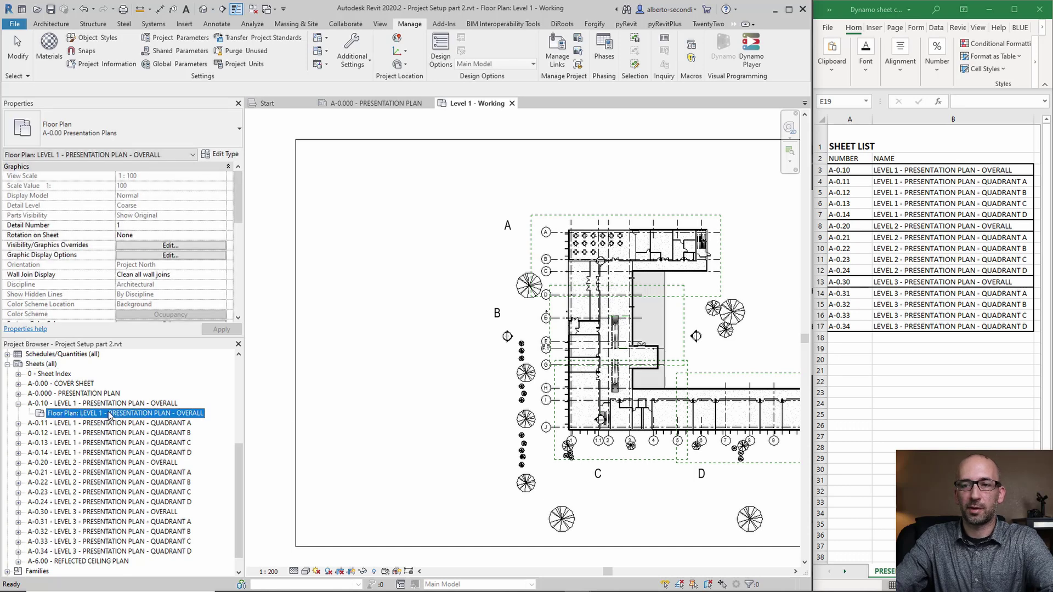
click(18, 424)
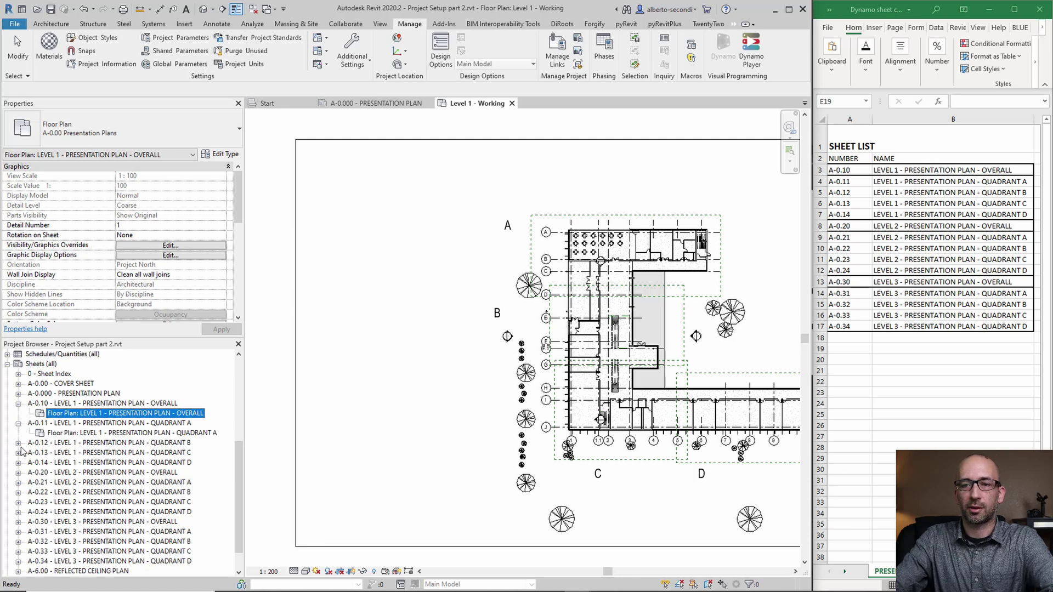
click(18, 443)
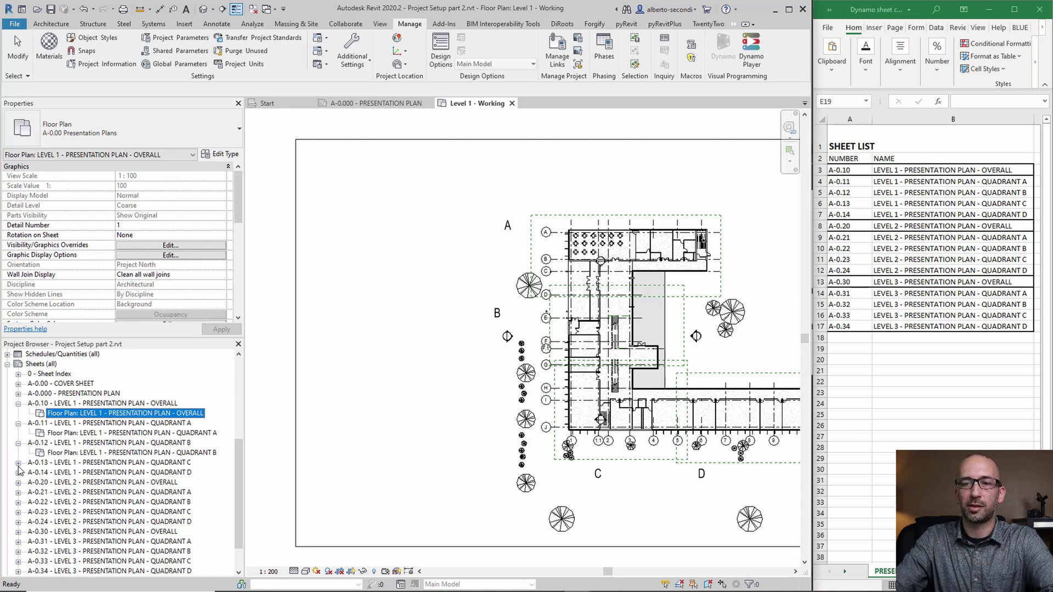
click(18, 463)
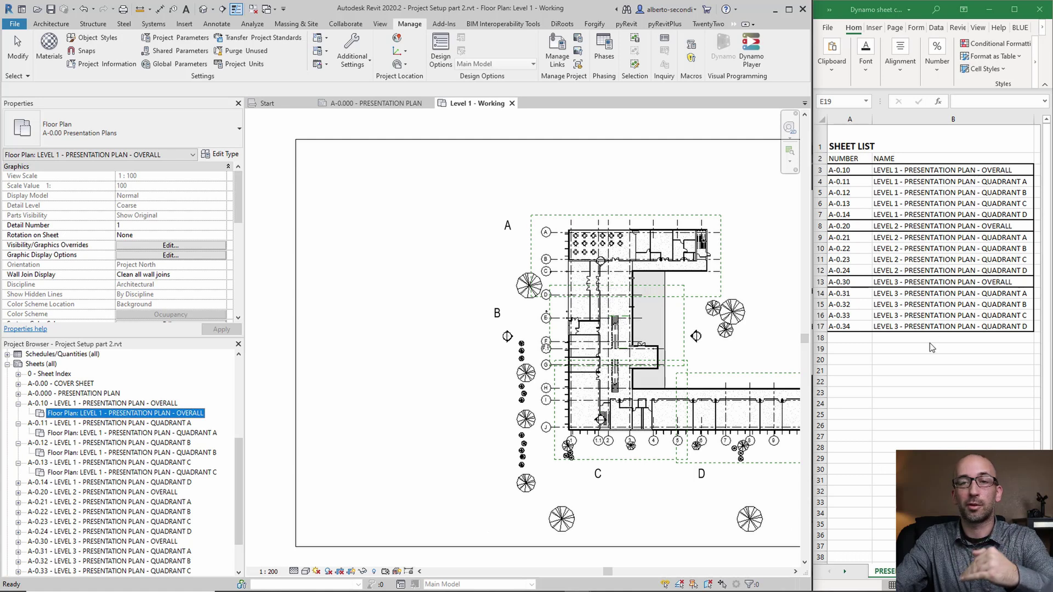
- Select the Level 1 Quadrant B viewport on sheet A-0.12 to inspect its placement
scroll(52, 479, down, 1)
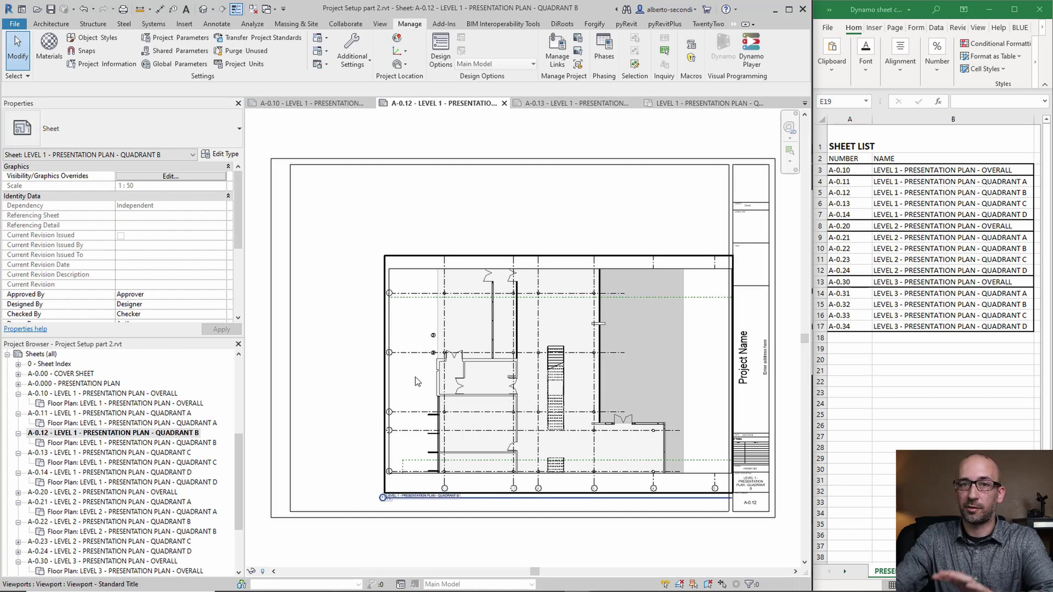
click(399, 492)
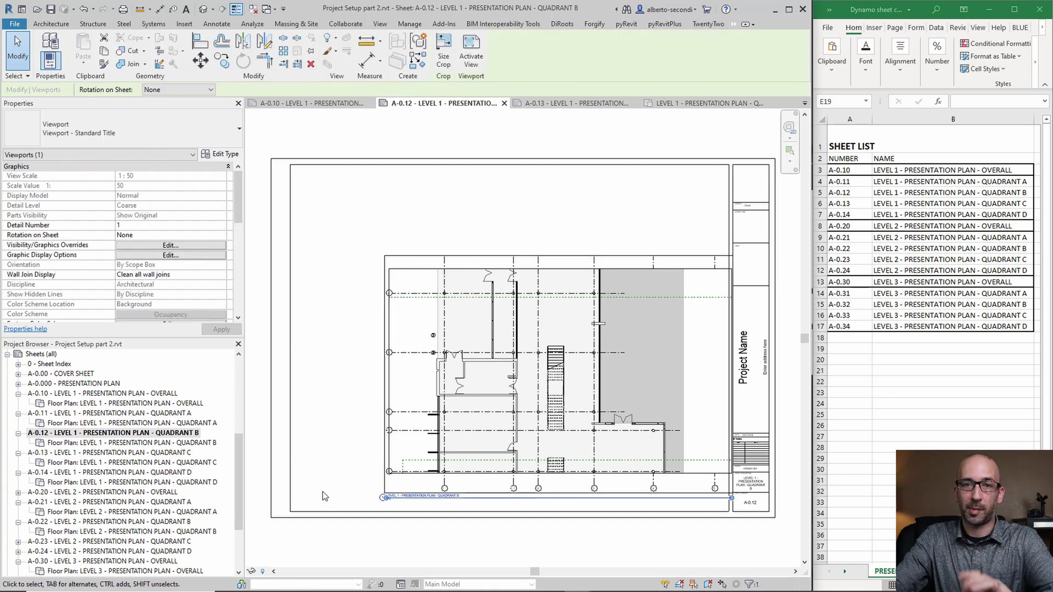